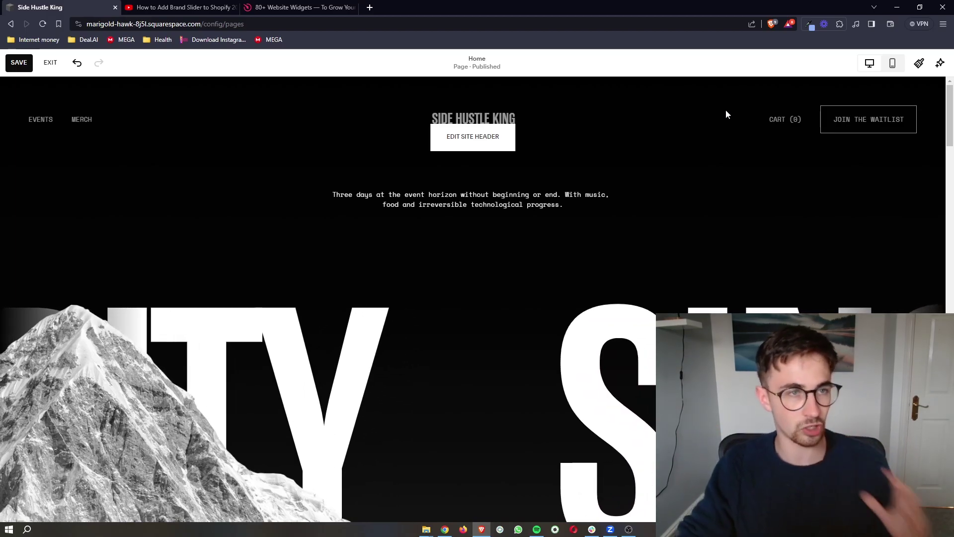
Switch to the YouTube tutorial video tab
click(192, 7)
scroll(379, 296, down, 3)
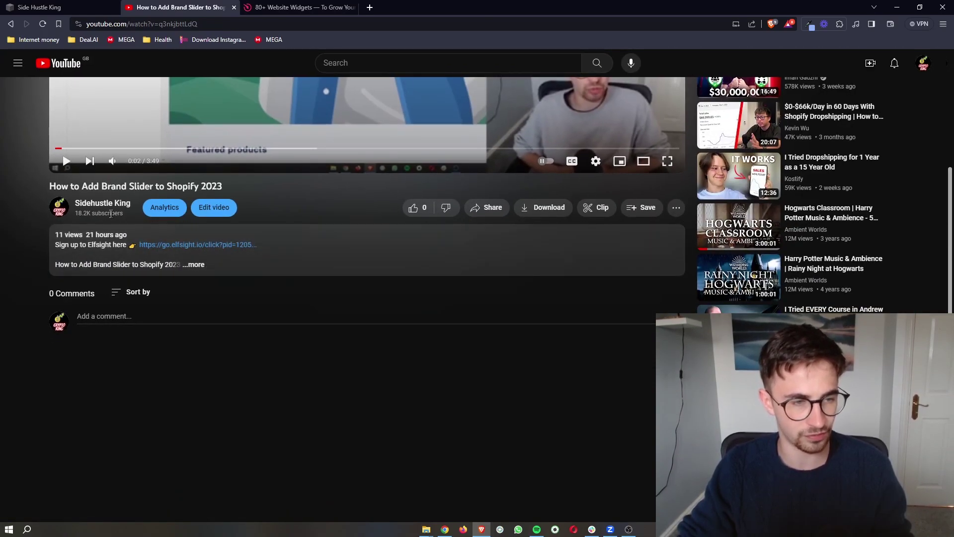
Expand the tutorial's full description, then switch to the Elfsight website tab
click(190, 265)
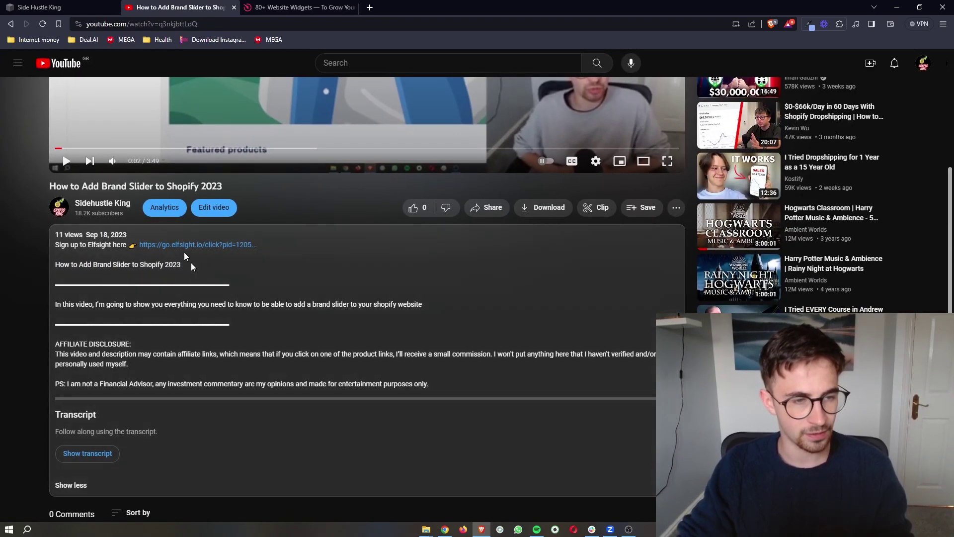
click(356, 7)
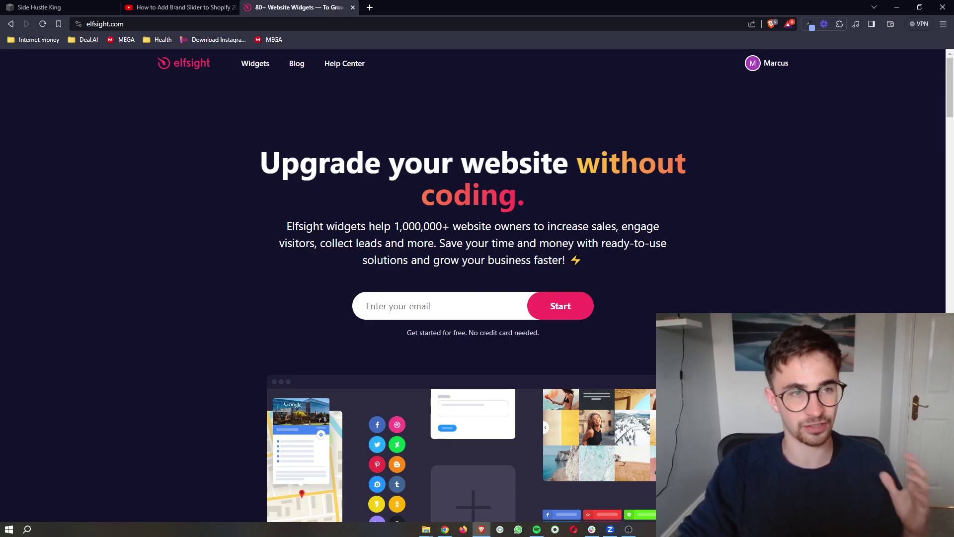
Glance at the YouTube and Squarespace tabs, then return to Elfsight
click(173, 7)
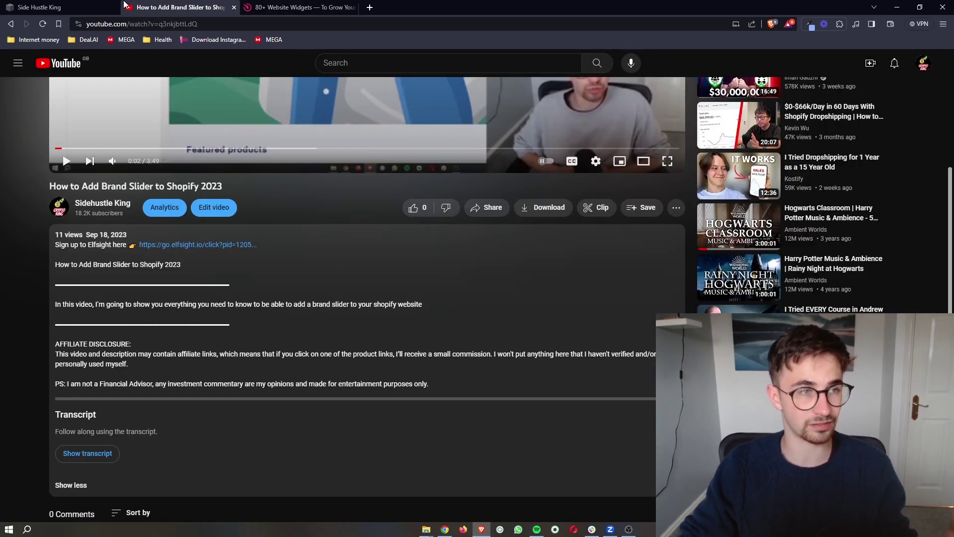
click(45, 7)
scroll(466, 195, down, 4)
scroll(466, 196, down, 5)
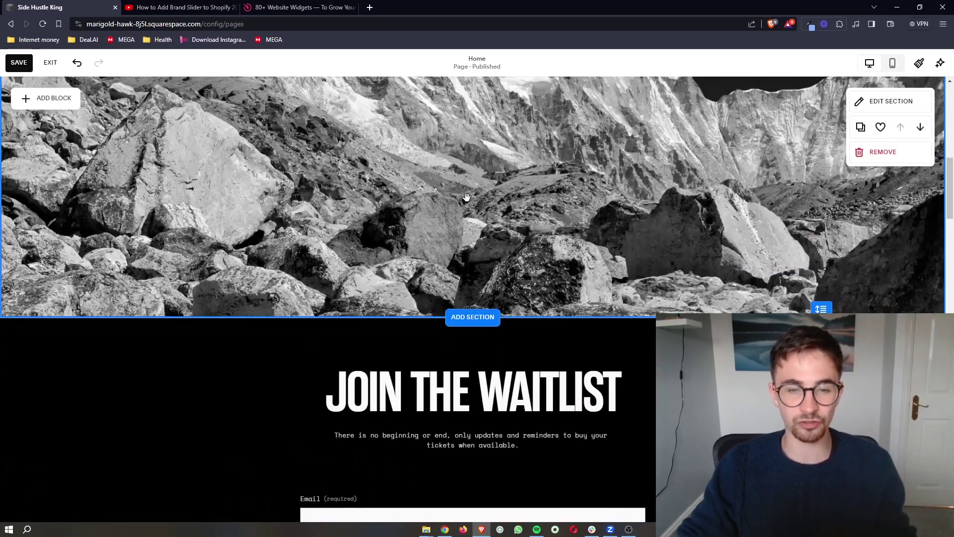
scroll(485, 231, down, 1)
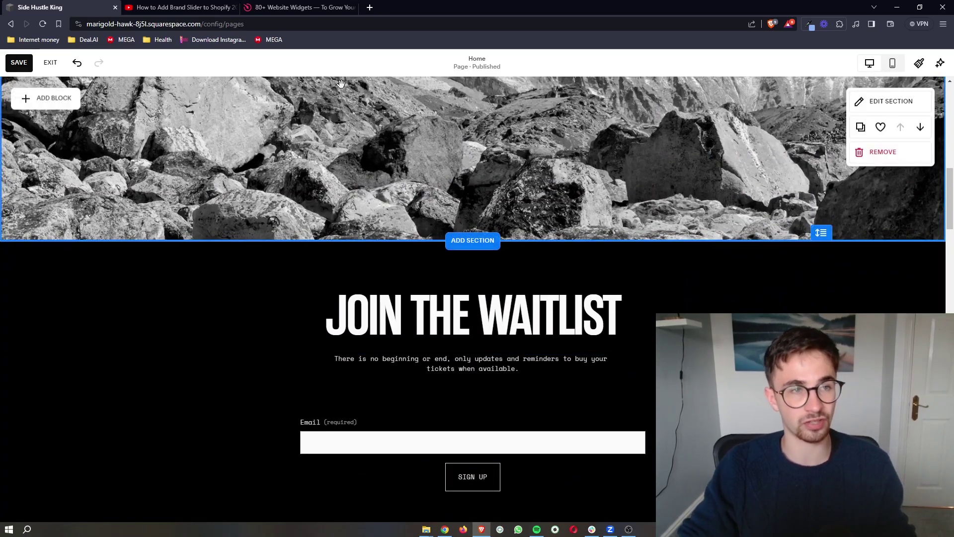
click(293, 8)
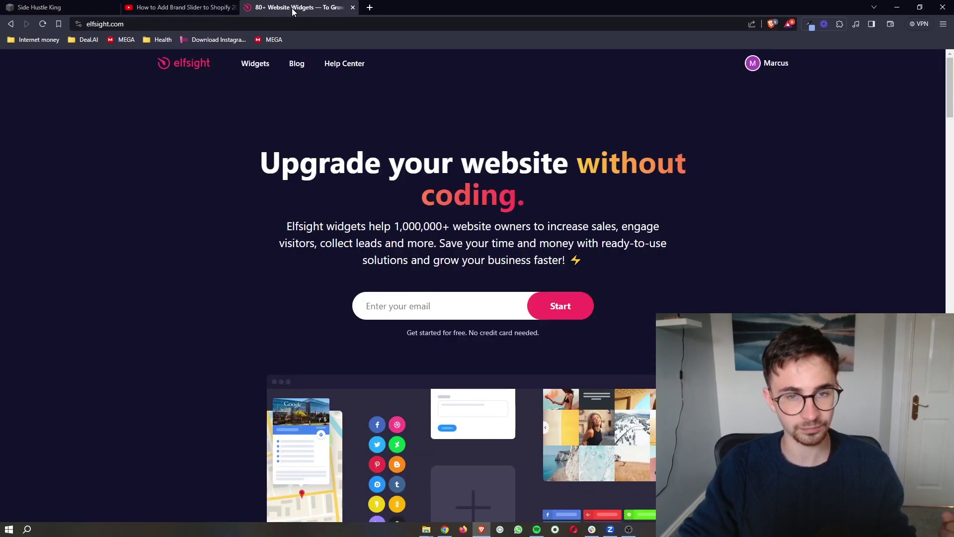
scroll(450, 346, up, 5)
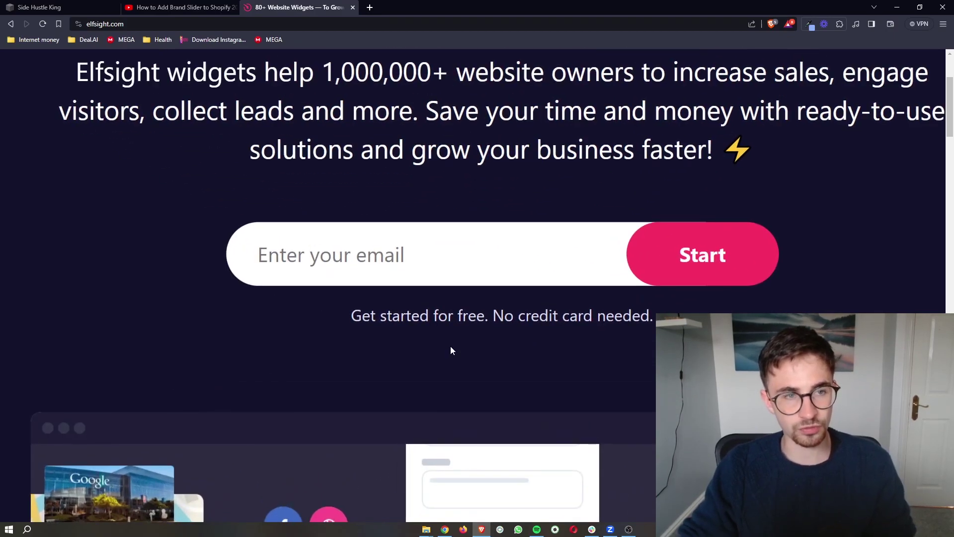
Highlight the free sign-up note, reset the page zoom, and focus the email field
triple_click(367, 314)
key(ctrl+0)
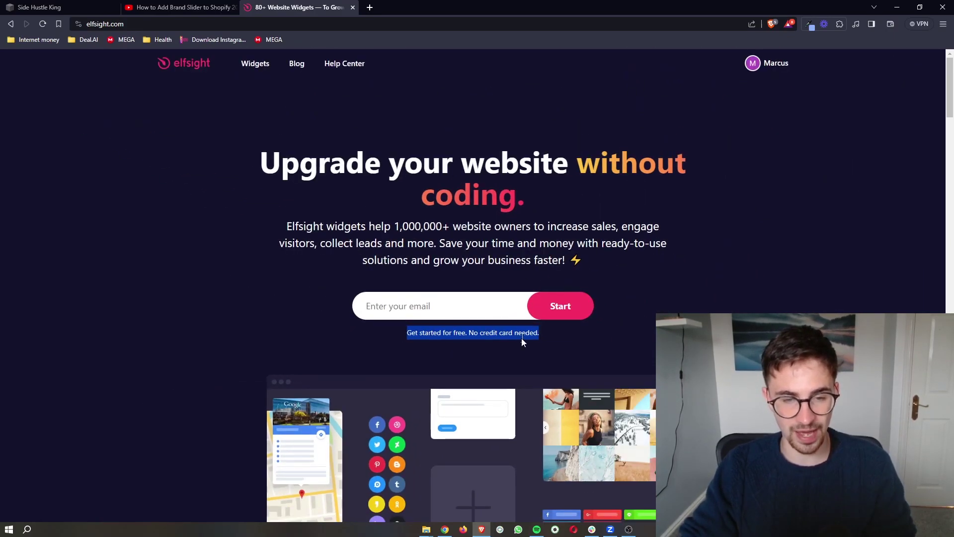
click(522, 338)
scroll(429, 309, up, 2)
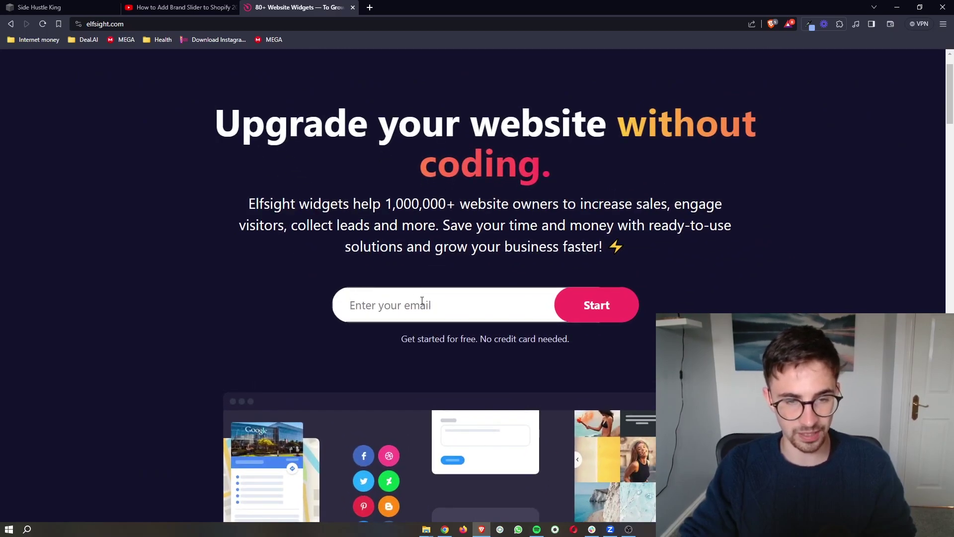
scroll(422, 301, down, 2)
click(443, 309)
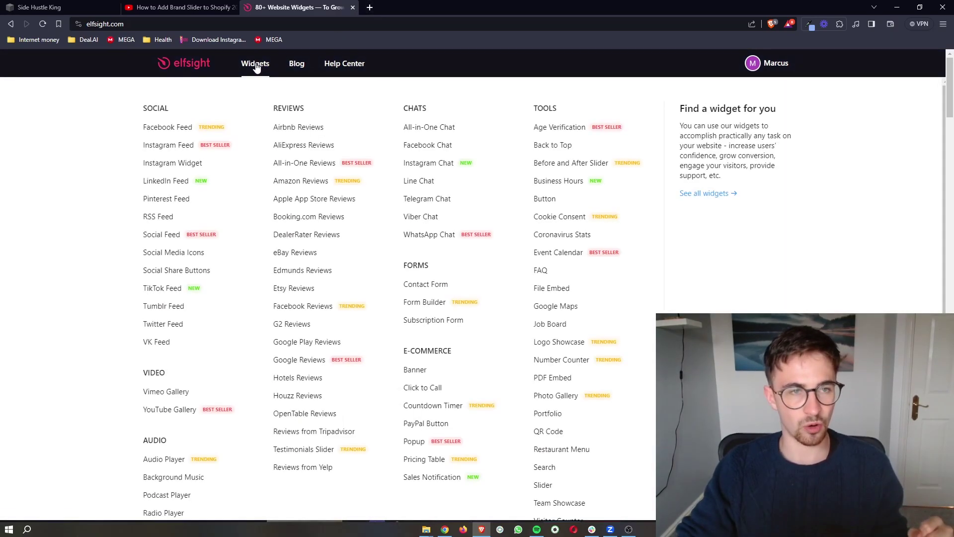
Search the full widget catalogue for 'instagra' and open the Instagram Feed widget
click(256, 66)
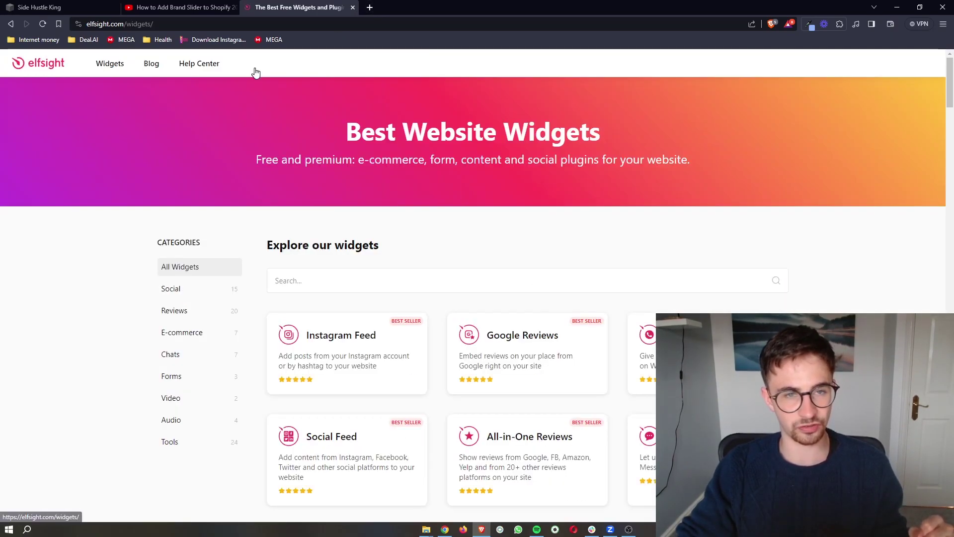
scroll(337, 146, down, 2)
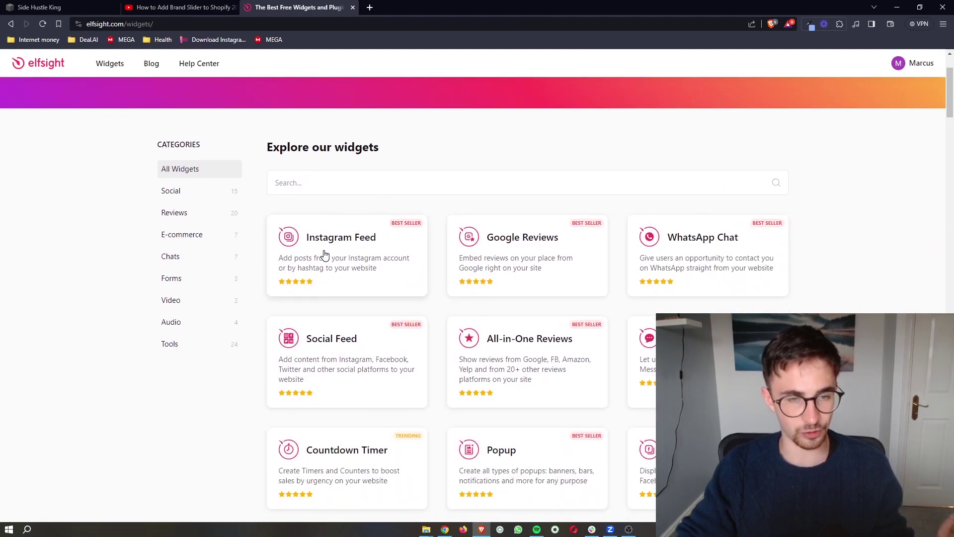
click(405, 182)
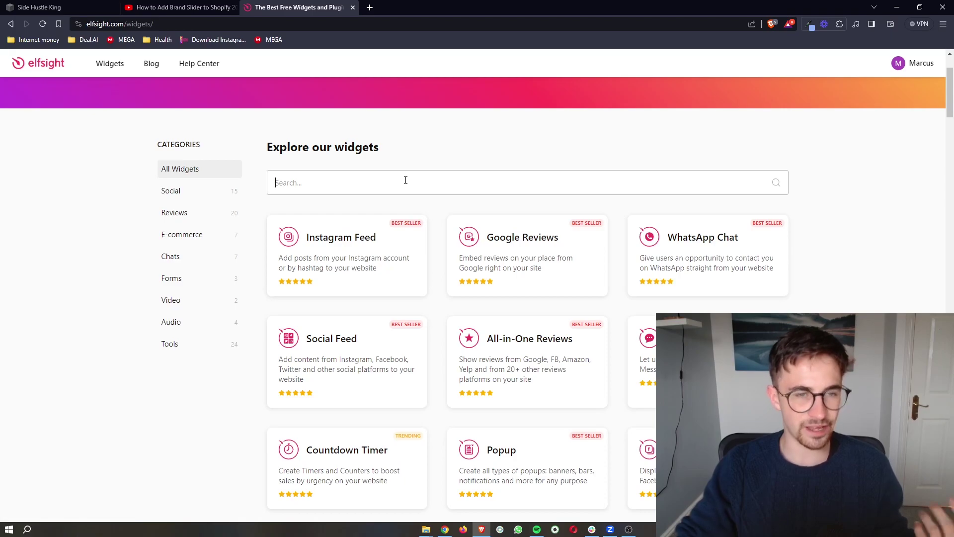
text(instagra)
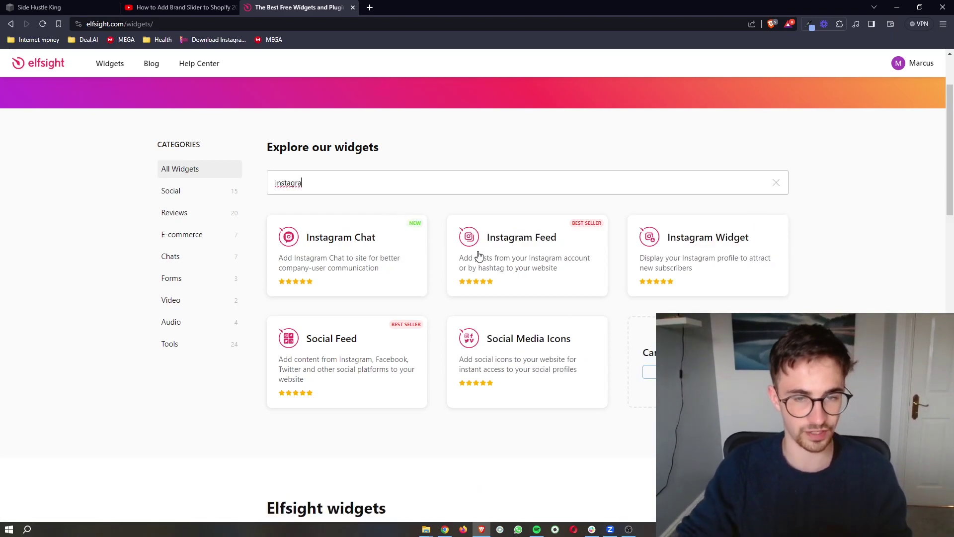
click(528, 247)
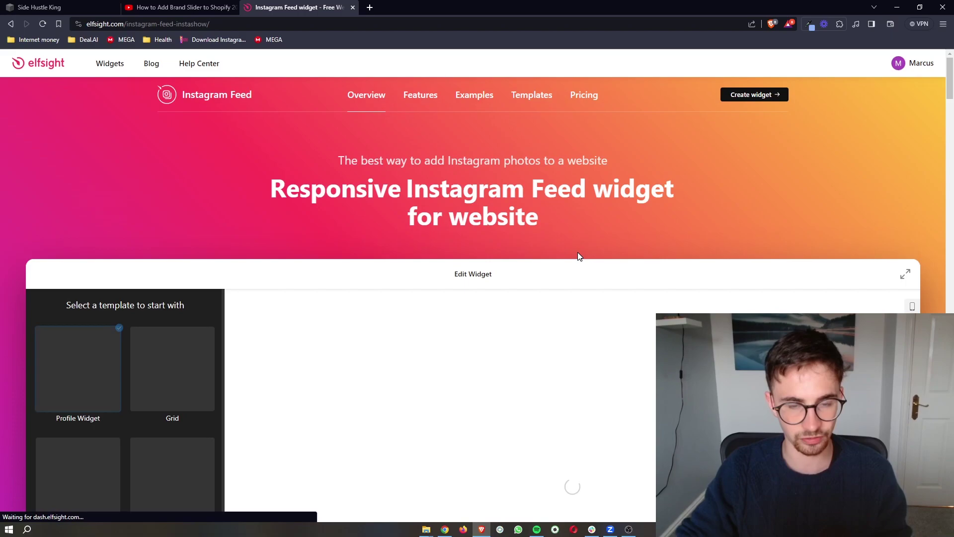
scroll(578, 252, down, 1)
scroll(578, 256, down, 3)
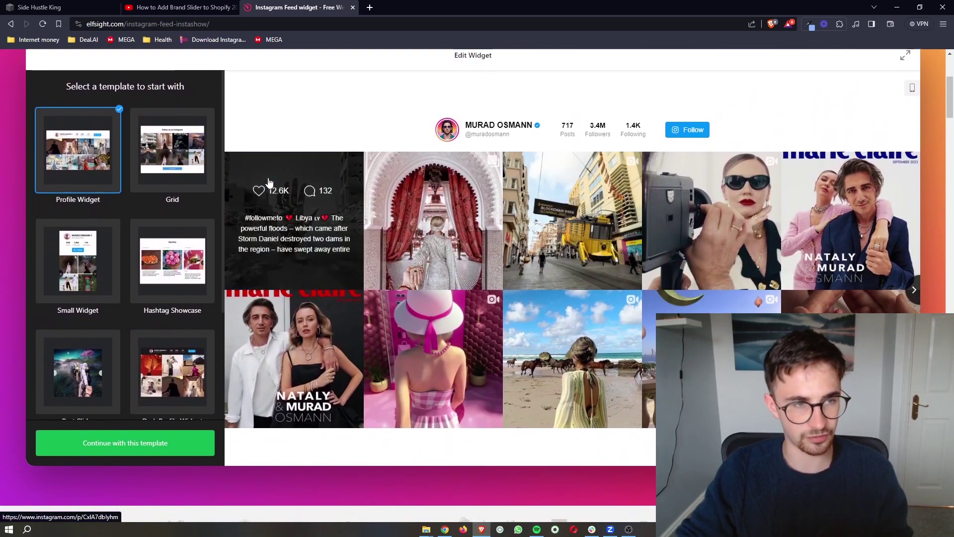
scroll(269, 182, down, 1)
Preview the Grid, Profile, Small and Dark Small templates, then continue with Post Slider
click(172, 119)
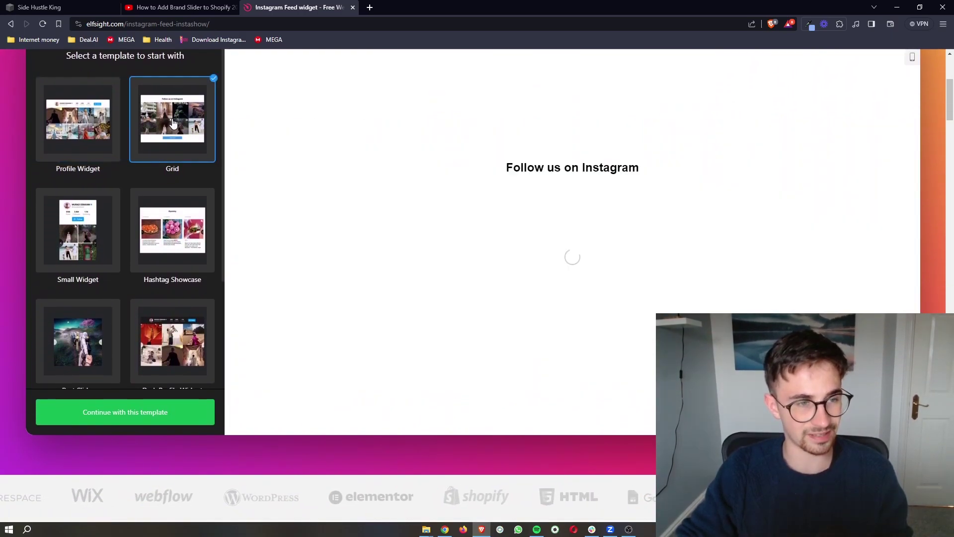
click(69, 167)
click(69, 233)
scroll(129, 326, down, 2)
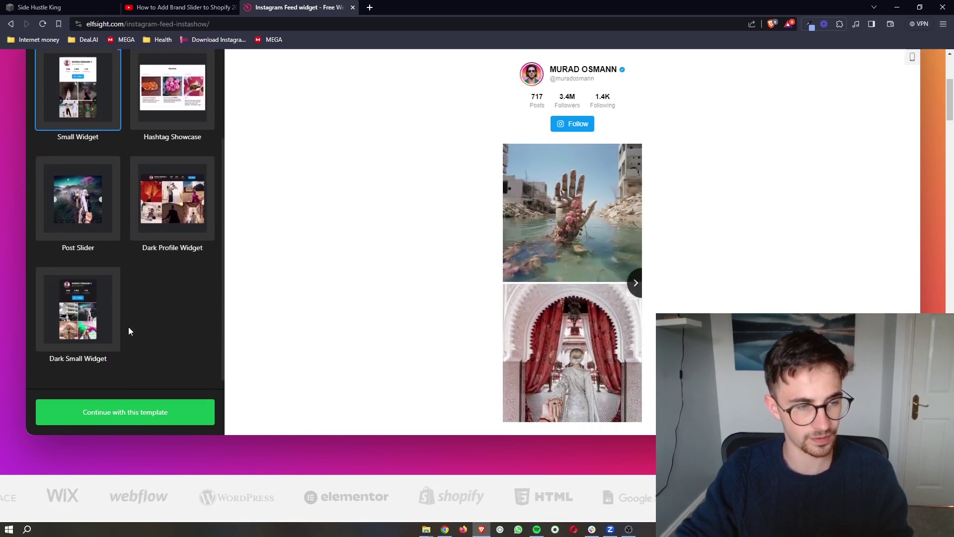
click(102, 279)
click(113, 208)
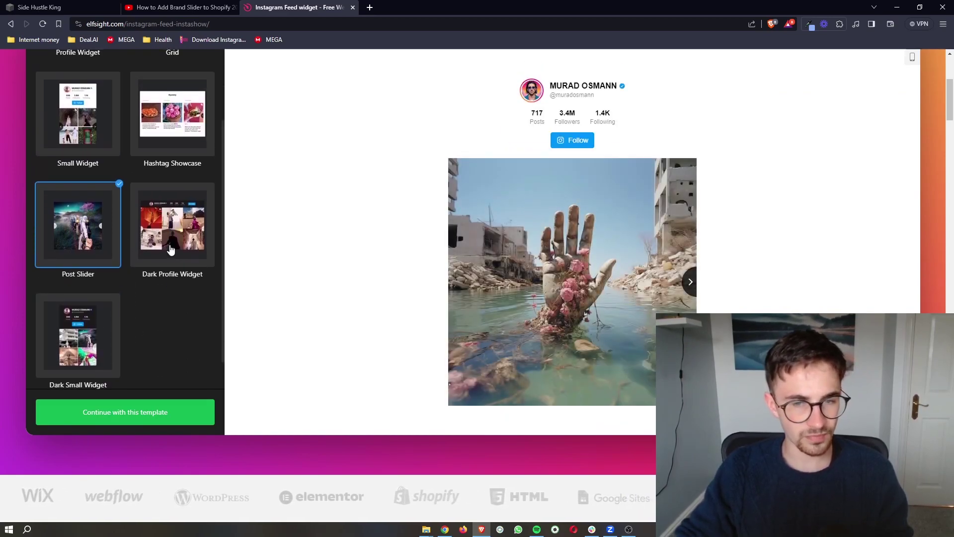
scroll(223, 254, up, 1)
scroll(275, 263, up, 1)
scroll(112, 290, down, 1)
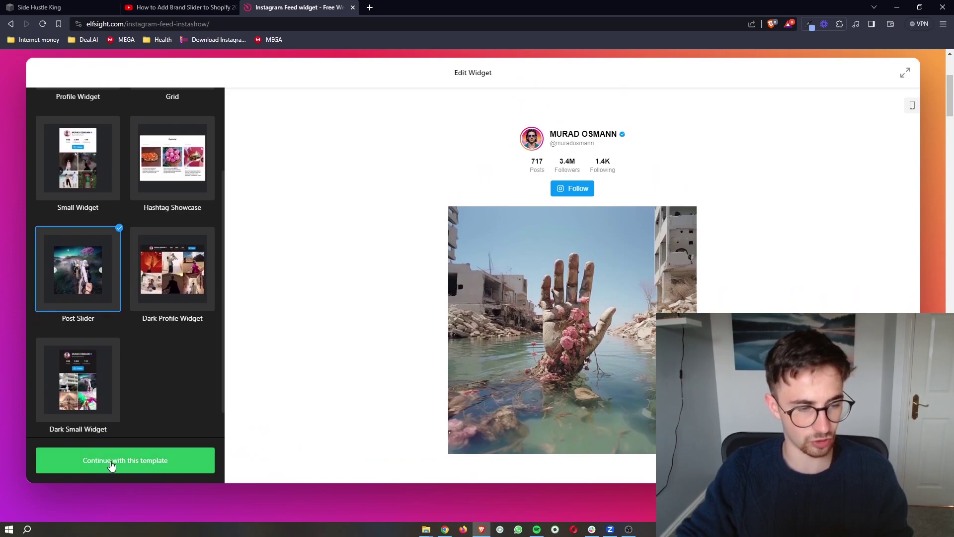
click(166, 468)
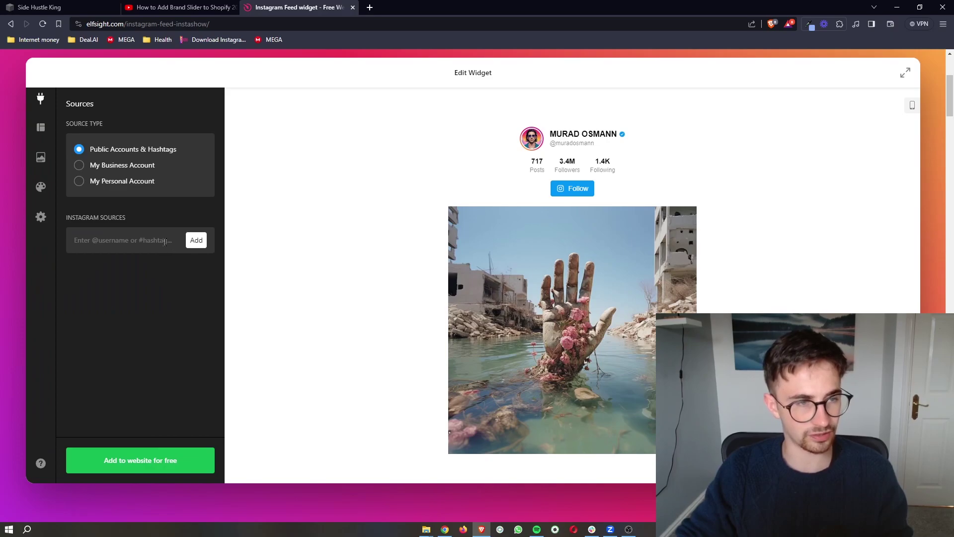
Compare the personal, business and public account source options
click(116, 183)
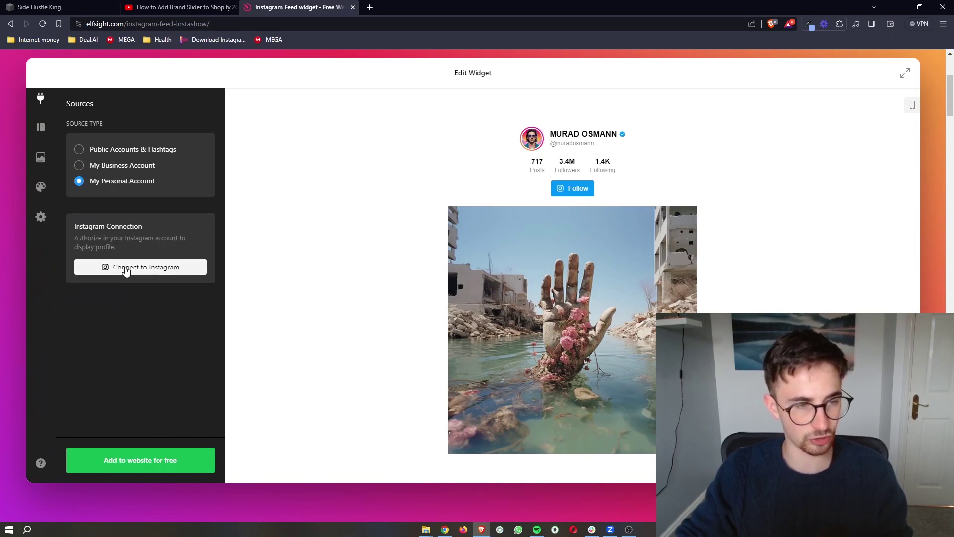
click(146, 167)
click(161, 152)
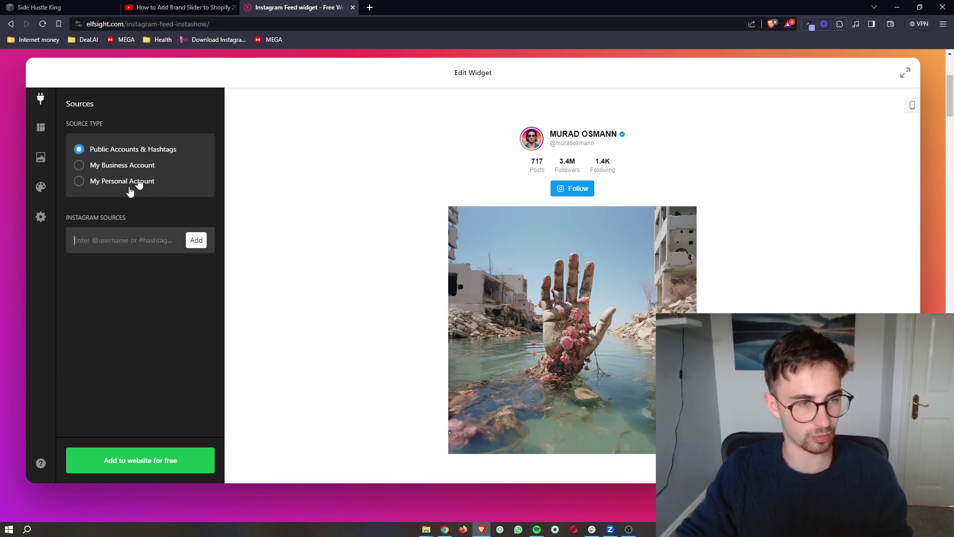
Add judebellingham as the feed source and page through the slider preview
click(88, 244)
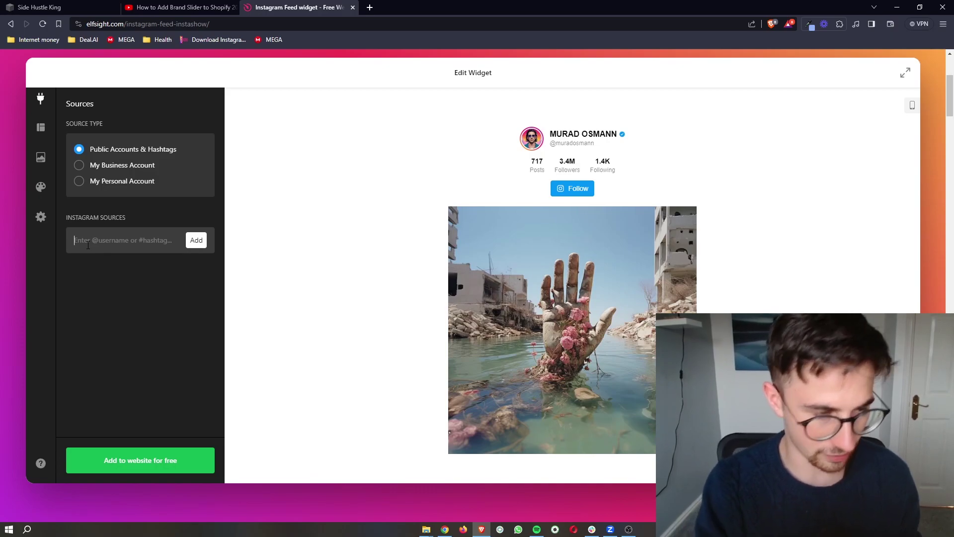
text(be)
key(BackSpace)
key(BackSpace)
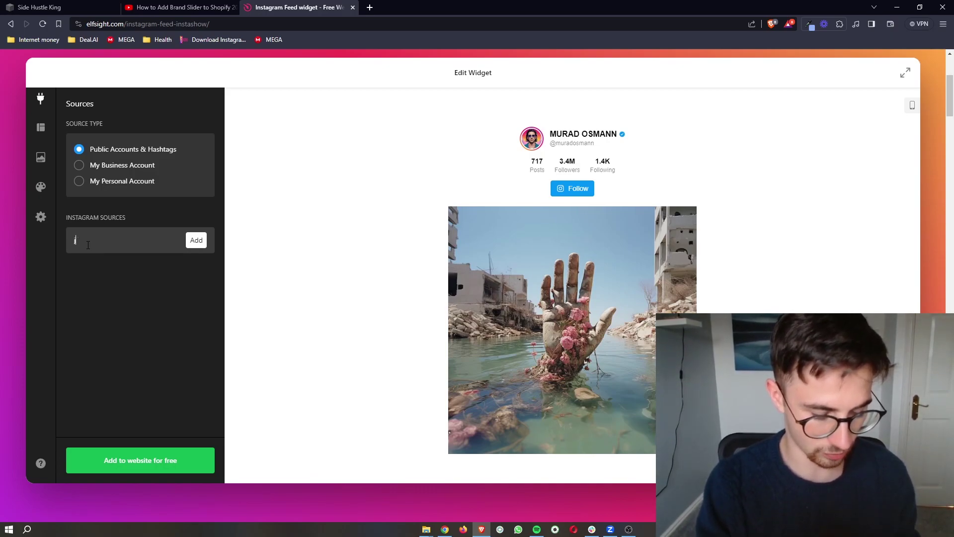
text(udebellingham)
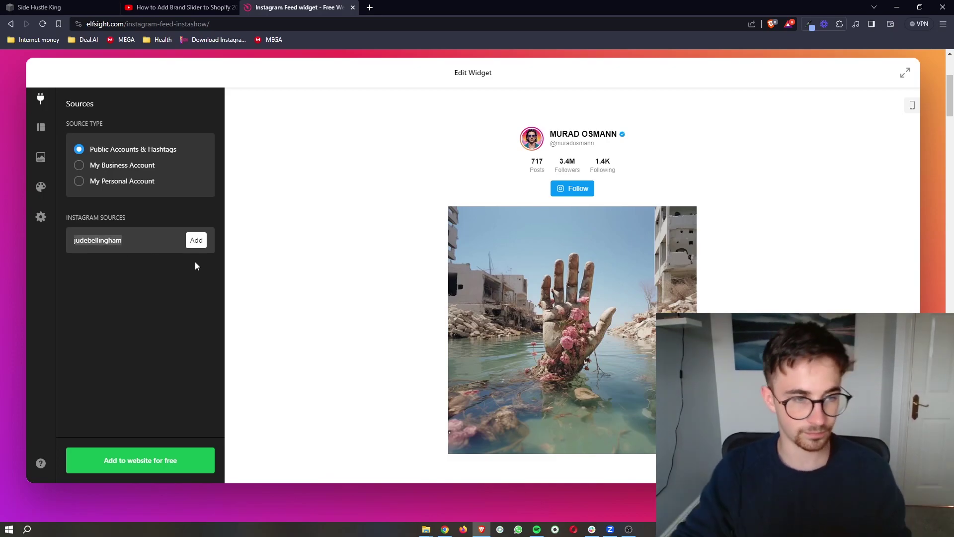
click(195, 240)
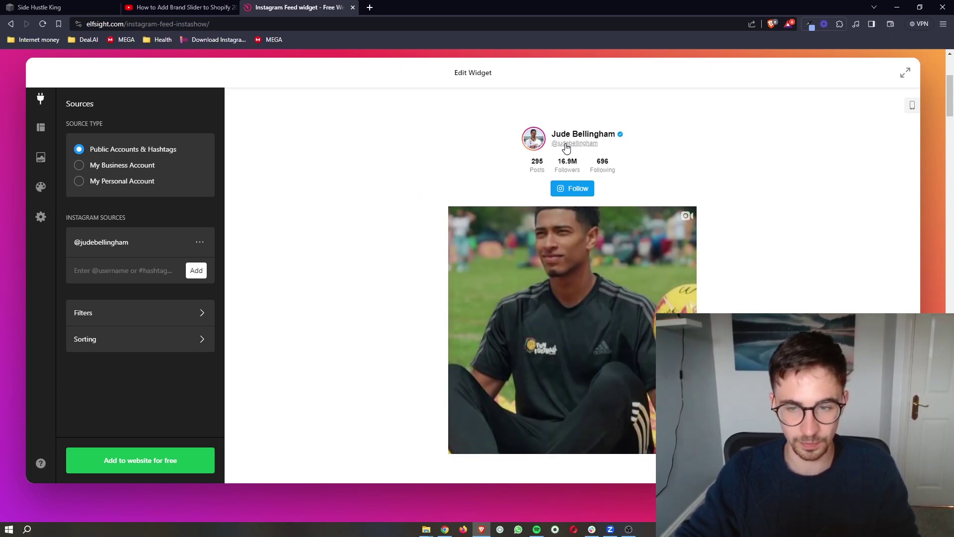
click(690, 329)
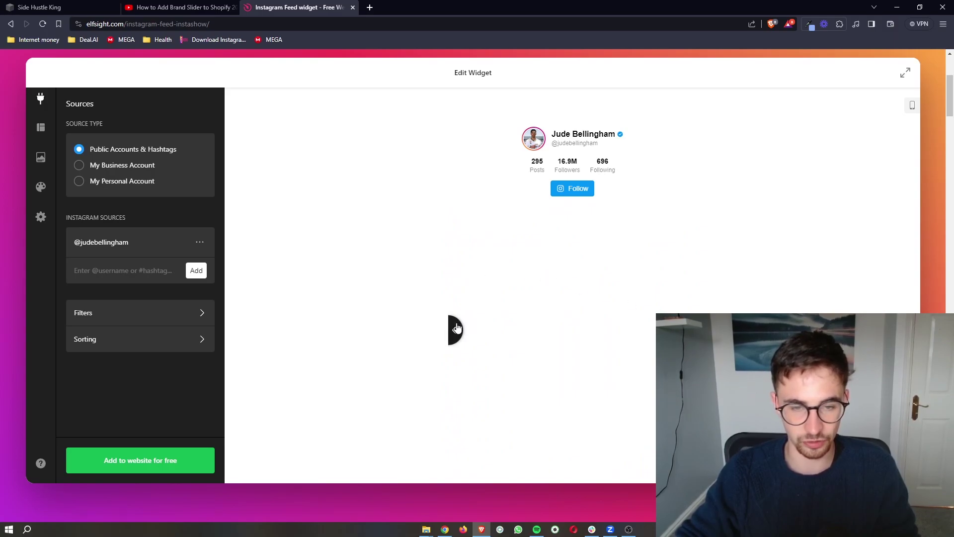
click(455, 328)
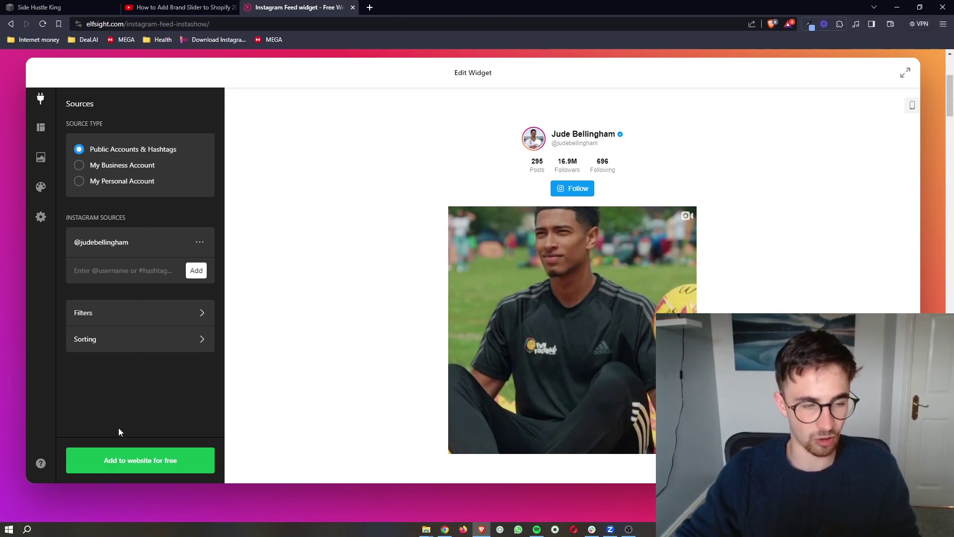
Save the widget with 'Add to website for free' and publish its changes
click(149, 461)
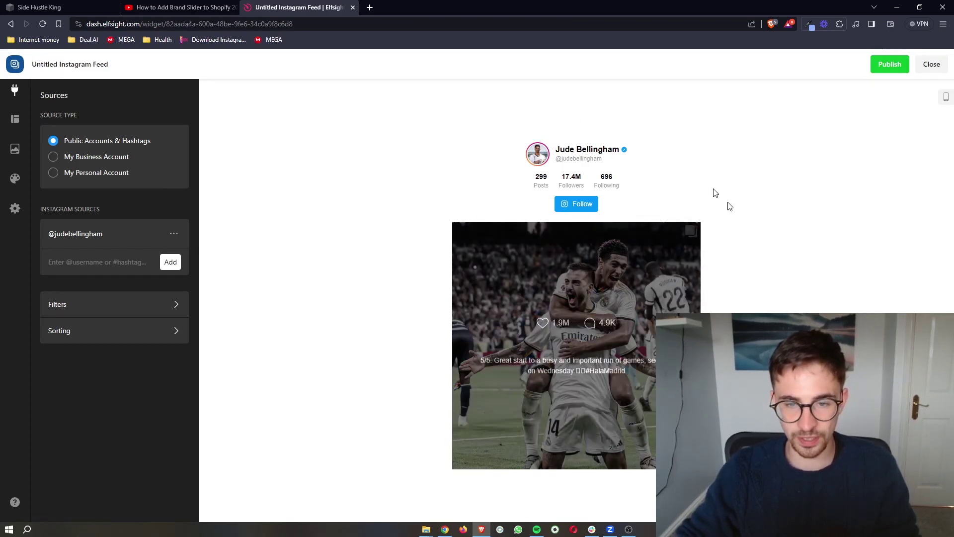
click(889, 64)
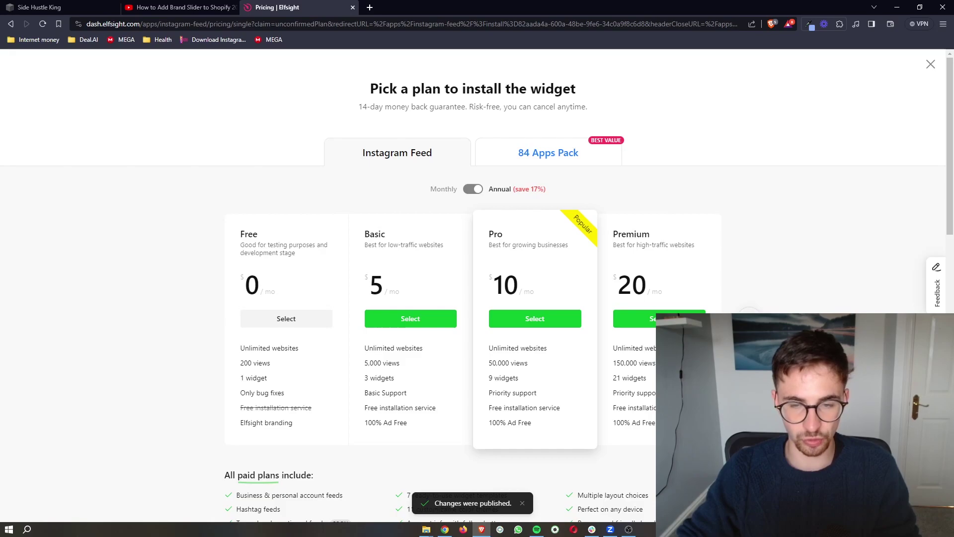
scroll(736, 261, down, 1)
ctrl+scroll(696, 255, up, 5)
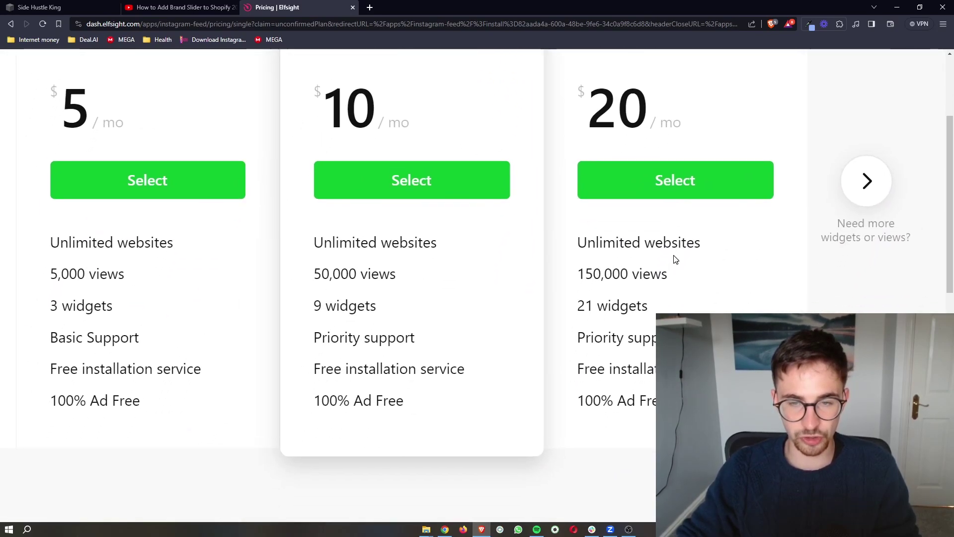
Compare the Premium and Pro plans' view and widget limits on the pricing page
drag(575, 259, 686, 298)
ctrl+scroll(686, 298, down, 4)
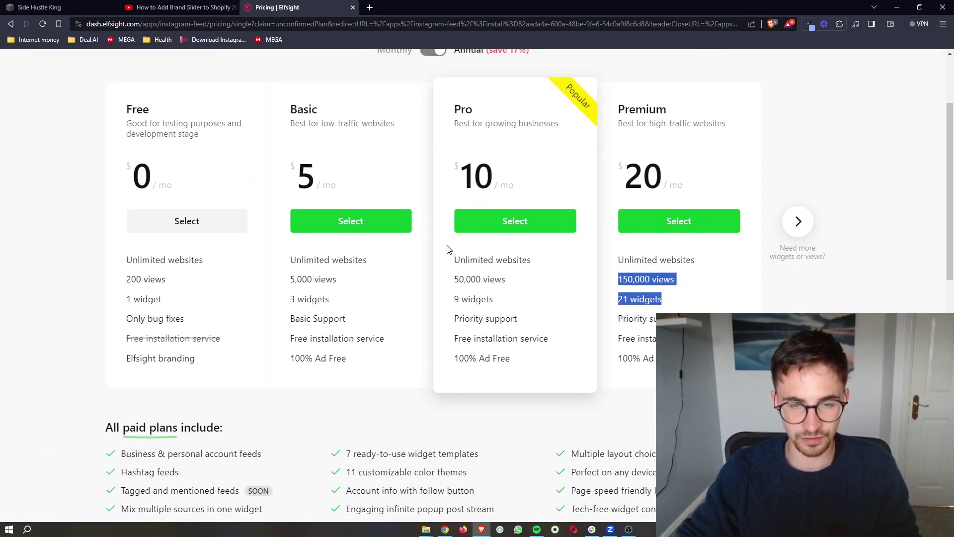
click(461, 277)
drag(460, 278, 500, 294)
ctrl+scroll(500, 295, down, 1)
click(696, 305)
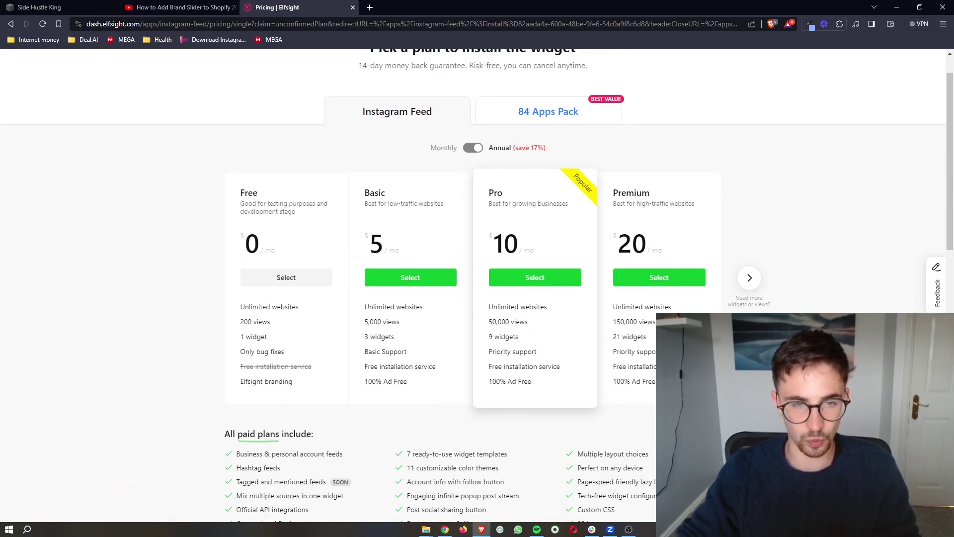
scroll(468, 239, up, 1)
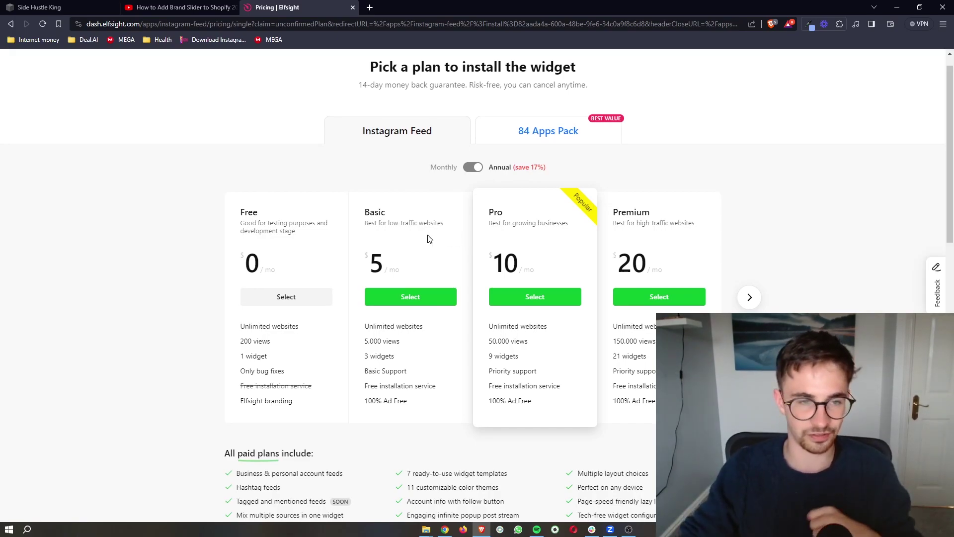
ctrl+scroll(253, 338, up, 3)
ctrl+scroll(253, 340, down, 3)
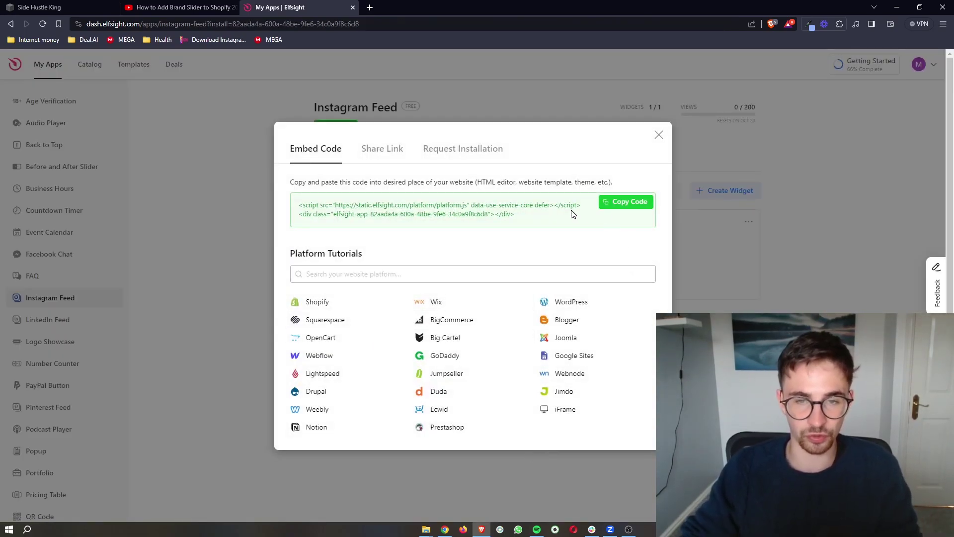
Select the complete script and div embed code snippet
mouse_move(532, 223)
mouse_down()
mouse_move(350, 178)
mouse_move(323, 194)
mouse_up()
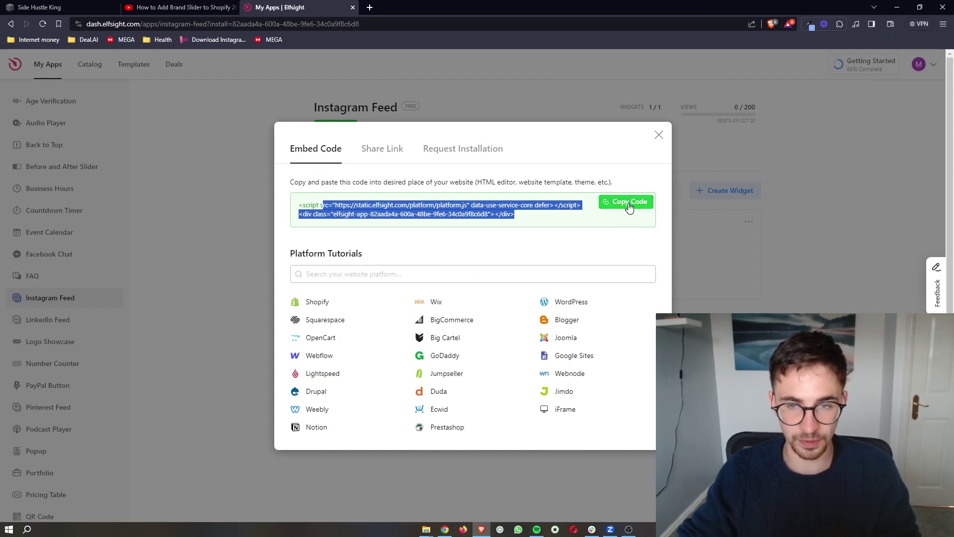
Back in Squarespace, insert a blank section above Join the Waitlist
click(118, 6)
scroll(189, 232, down, 1)
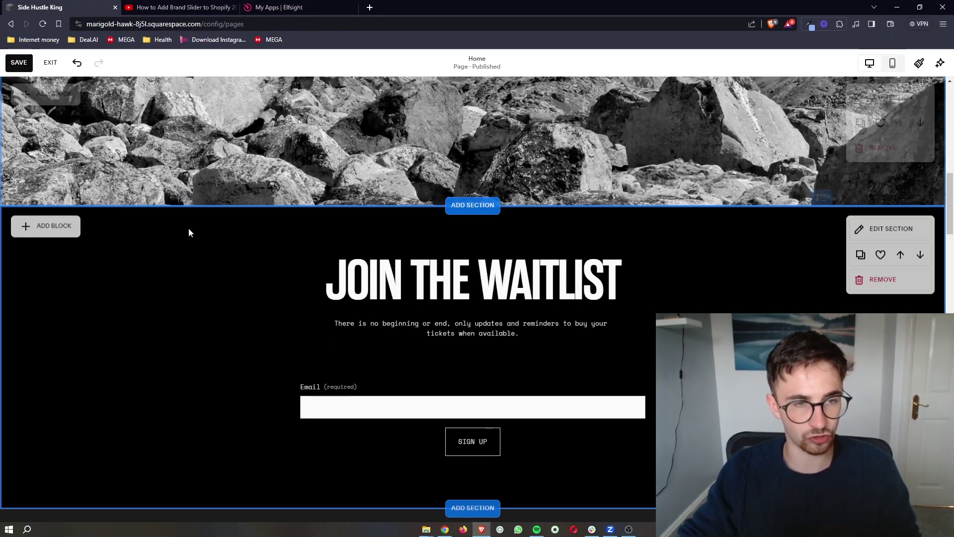
scroll(577, 286, up, 2)
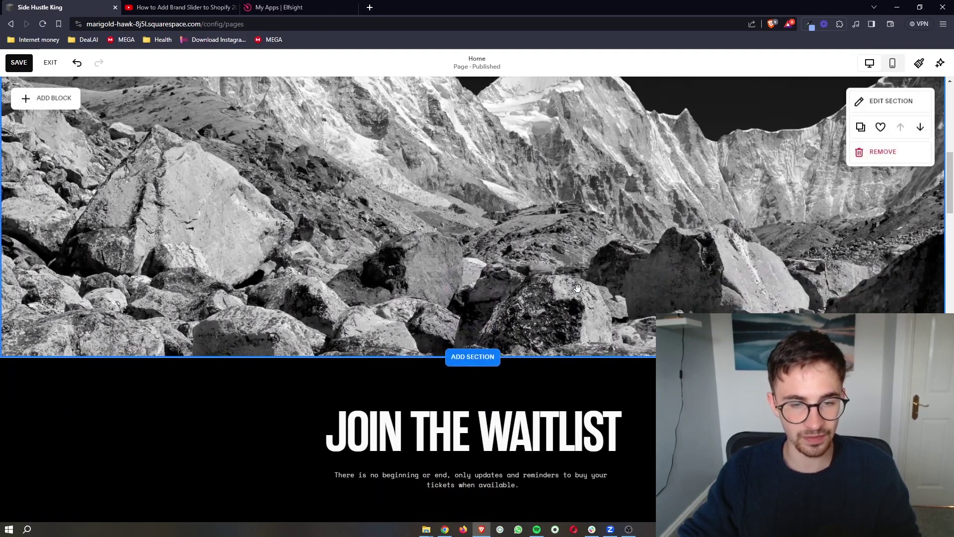
scroll(577, 287, down, 1)
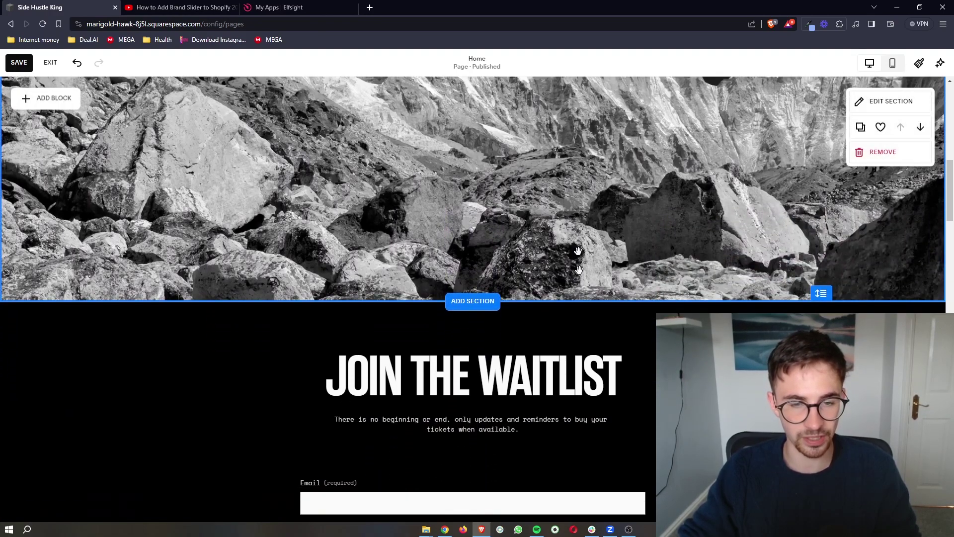
click(471, 302)
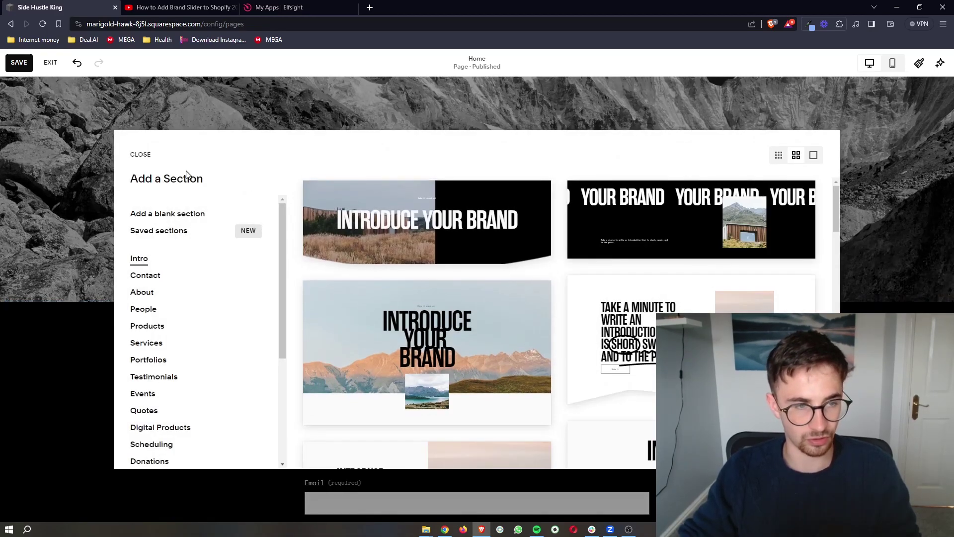
click(163, 215)
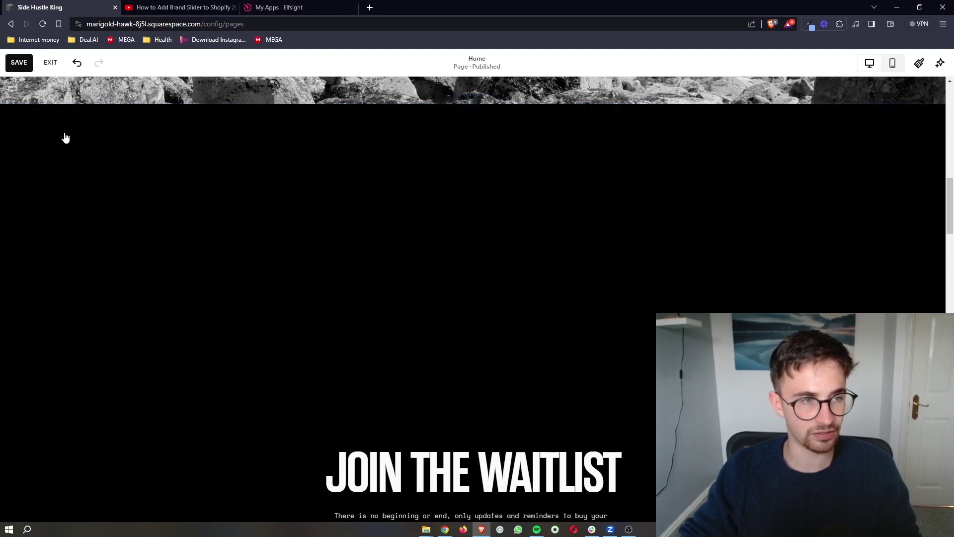
Add a Code block to the new section and replace its Hello, World! code with the Elfsight embed code
click(40, 125)
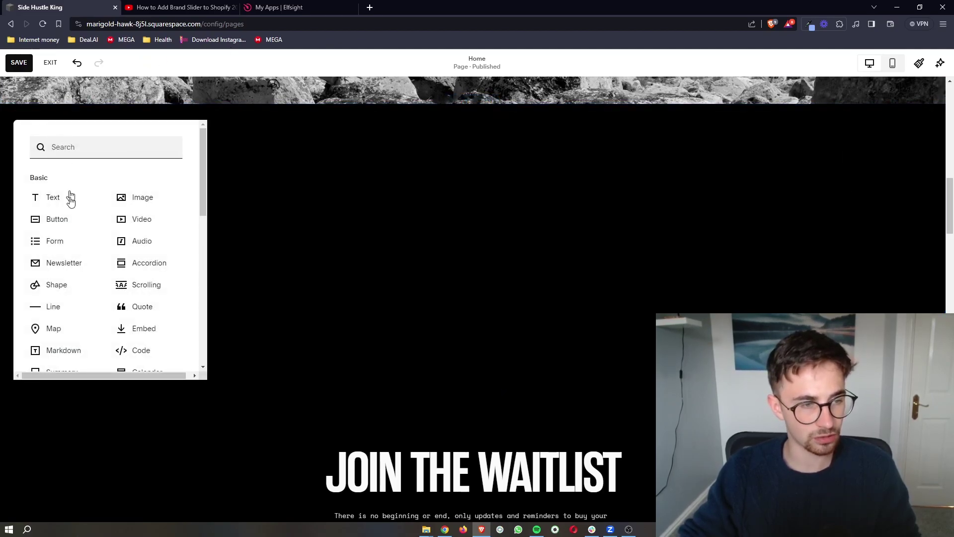
scroll(71, 216, down, 1)
scroll(75, 238, down, 1)
scroll(74, 238, down, 2)
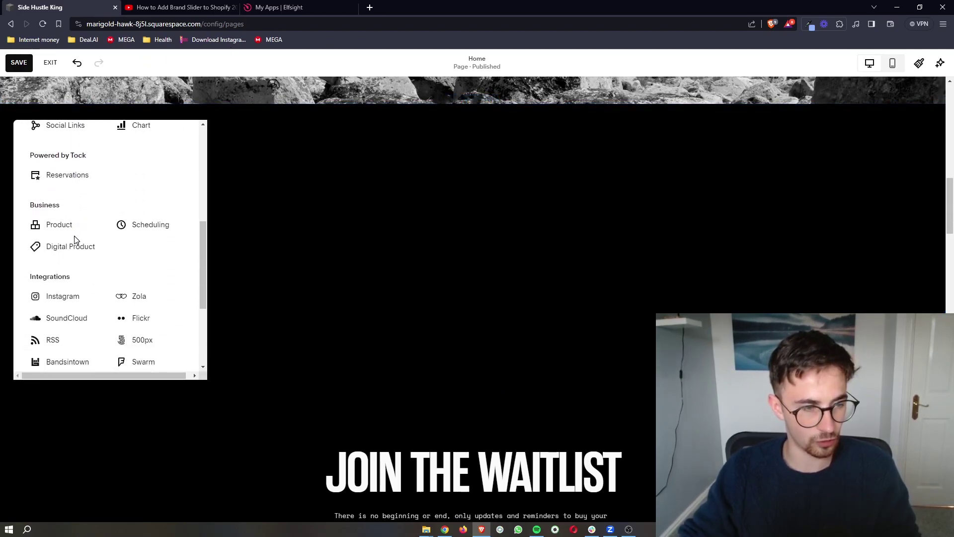
scroll(74, 239, up, 2)
scroll(75, 240, up, 2)
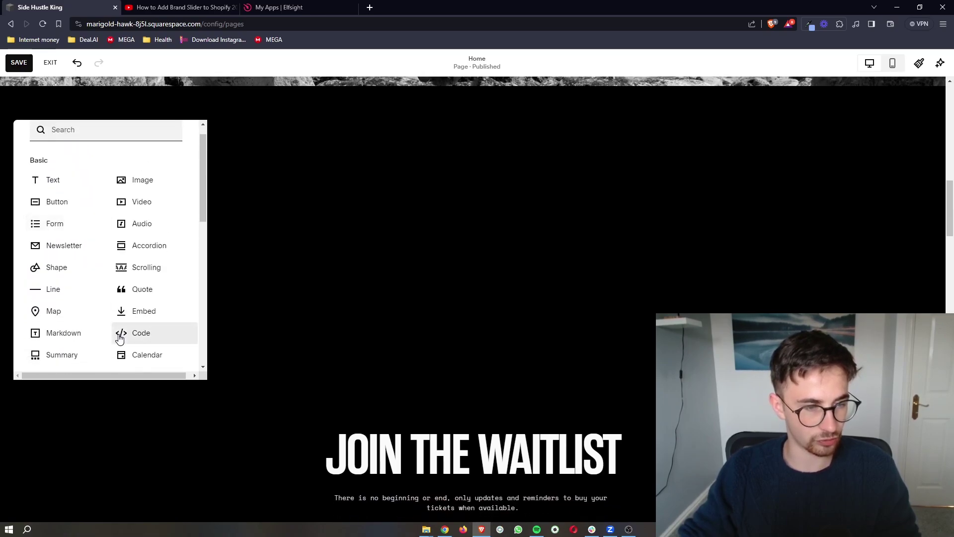
click(146, 340)
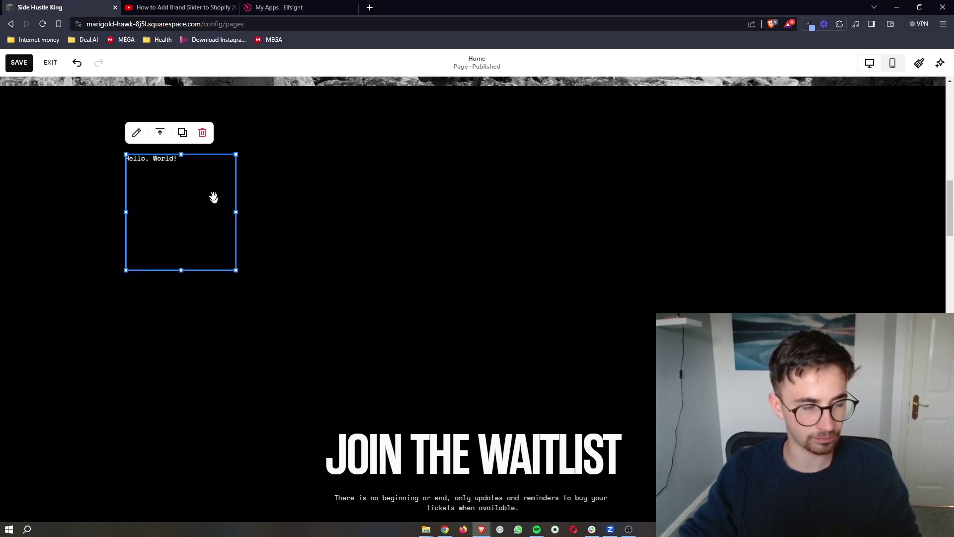
double_click(158, 167)
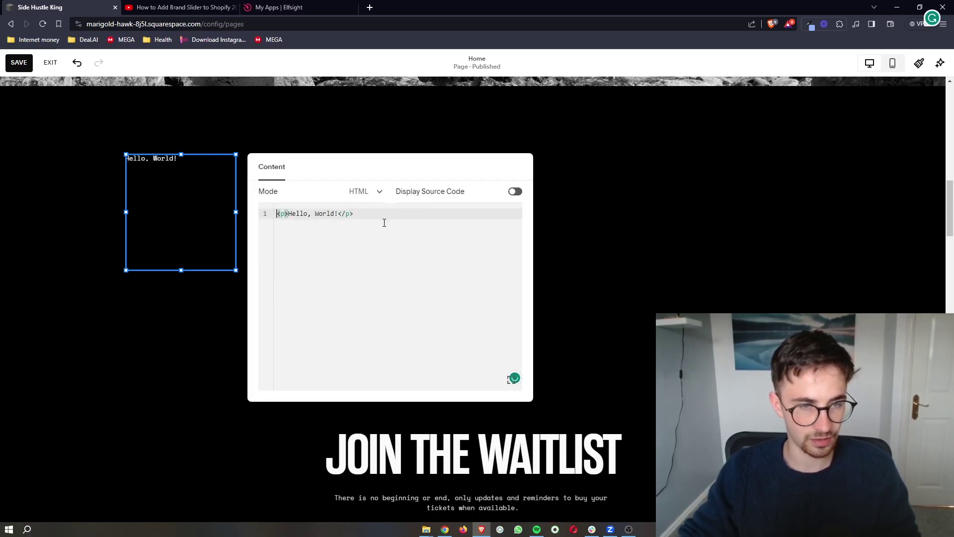
key(ctrl+a)
key(ctrl+v)
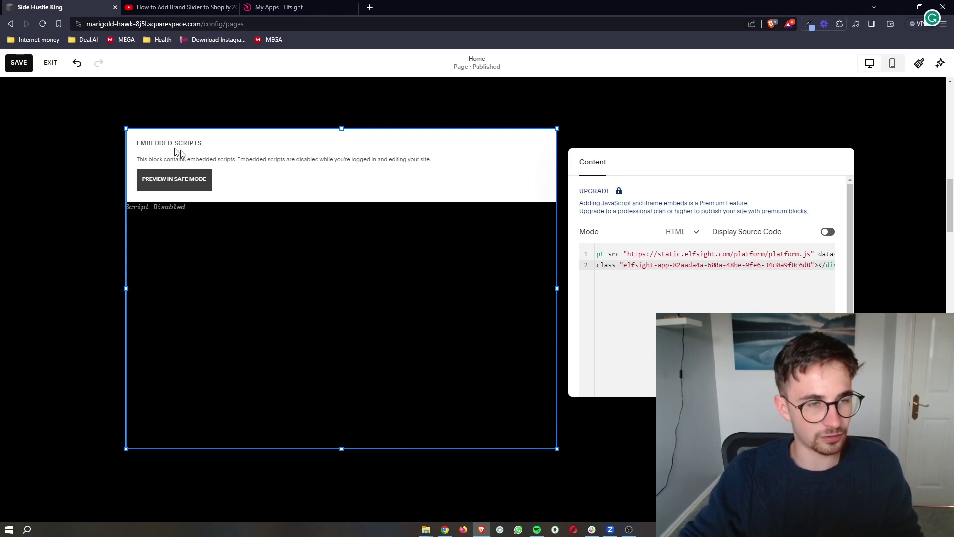
Nudge the code block's position in the section, then save the Home page and exit the editor
drag(139, 154, 137, 149)
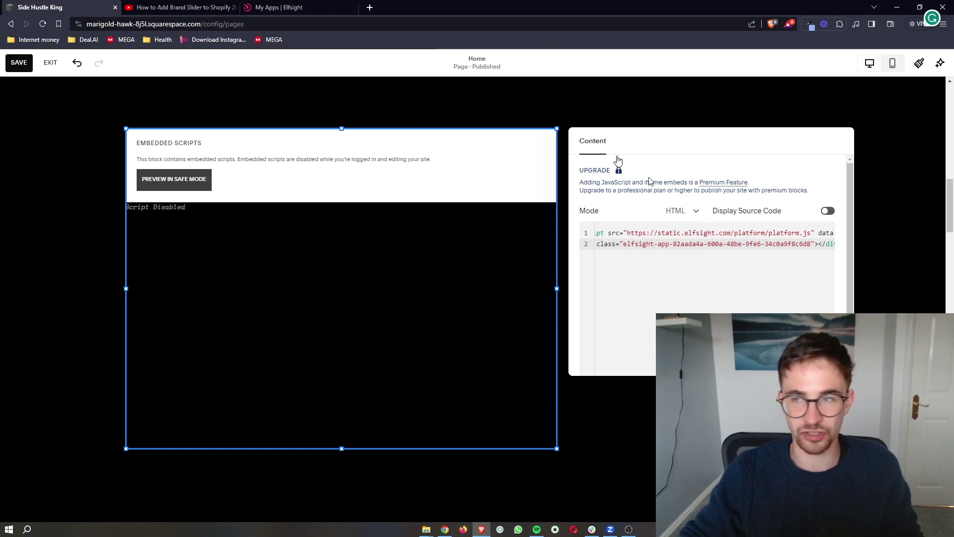
click(50, 62)
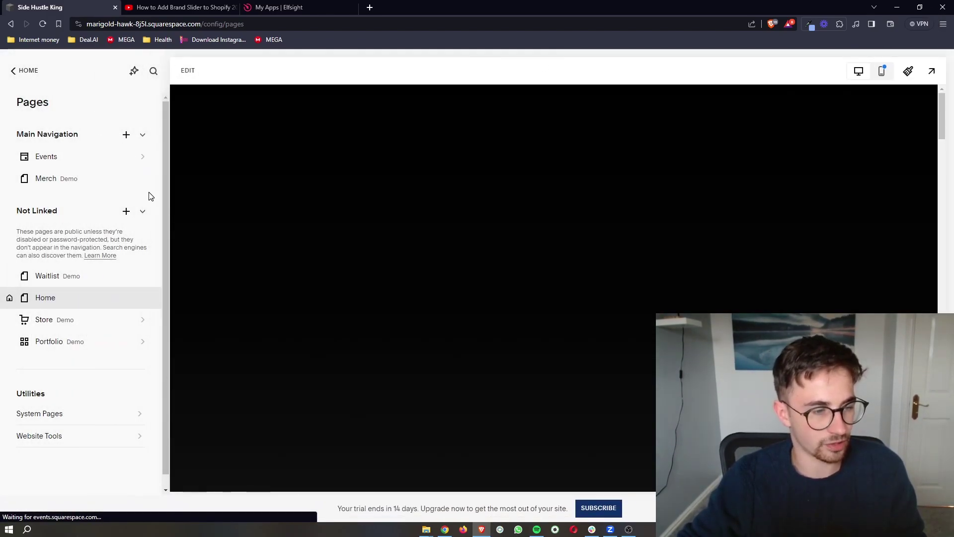
scroll(327, 344, down, 3)
scroll(342, 347, down, 3)
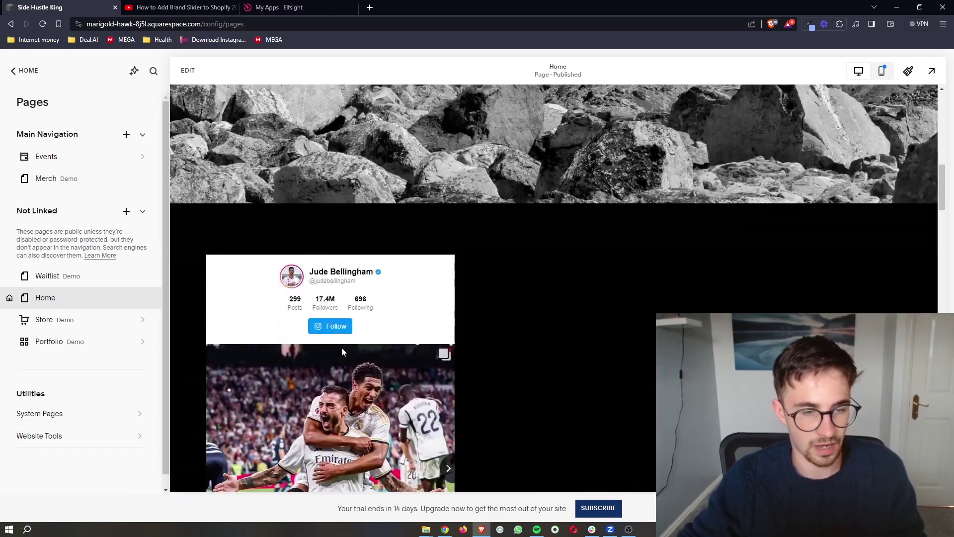
scroll(342, 347, down, 2)
scroll(381, 321, down, 1)
scroll(364, 273, up, 1)
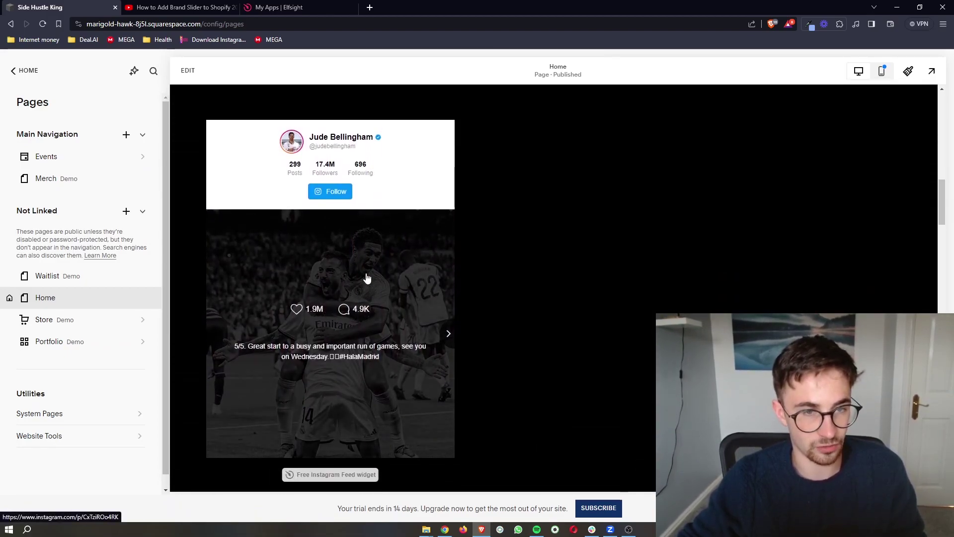
scroll(396, 341, down, 1)
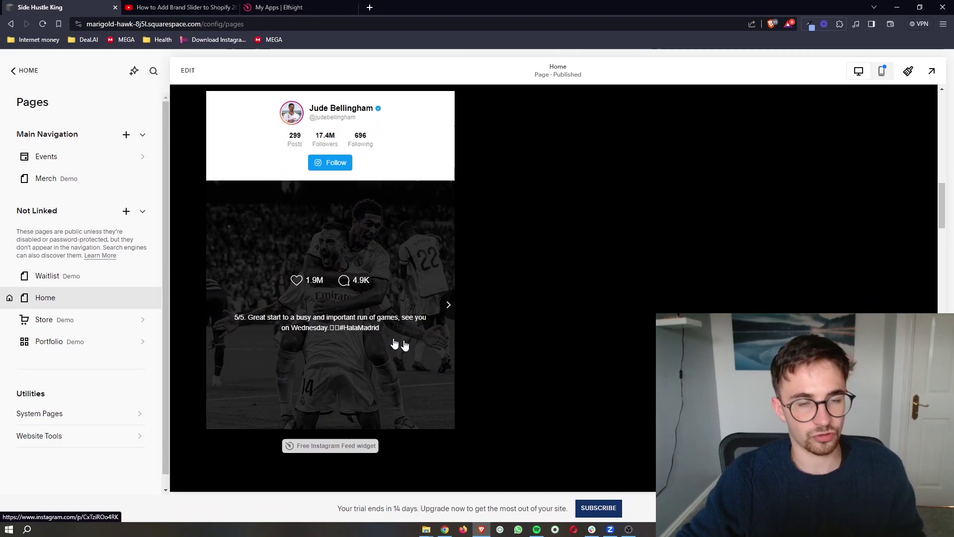
scroll(457, 362, up, 1)
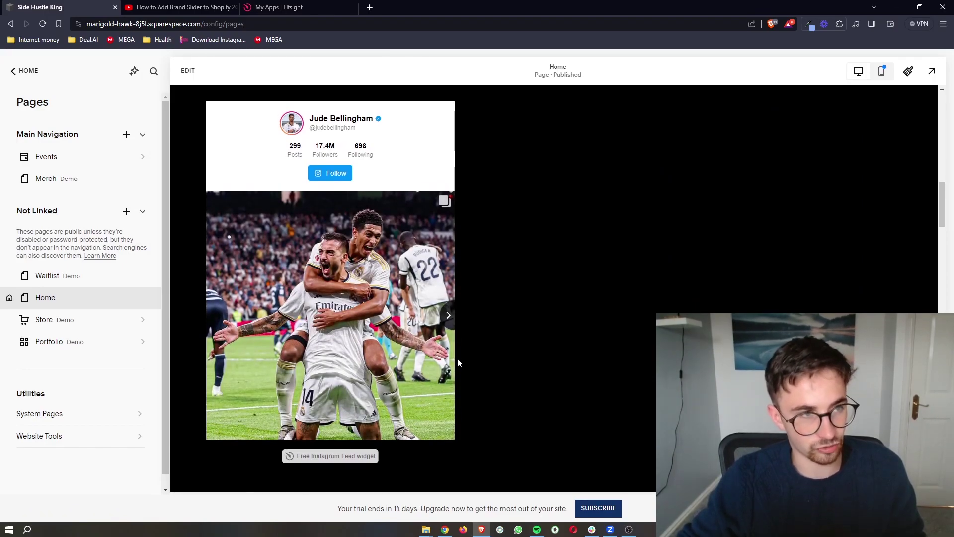